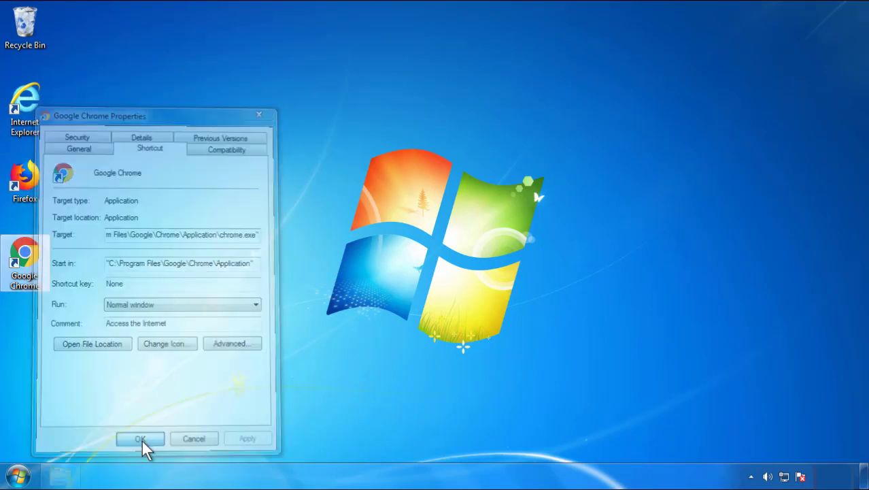
- Confirm and close the Google Chrome shortcut's Properties dialog with OK
left_click(19, 475)
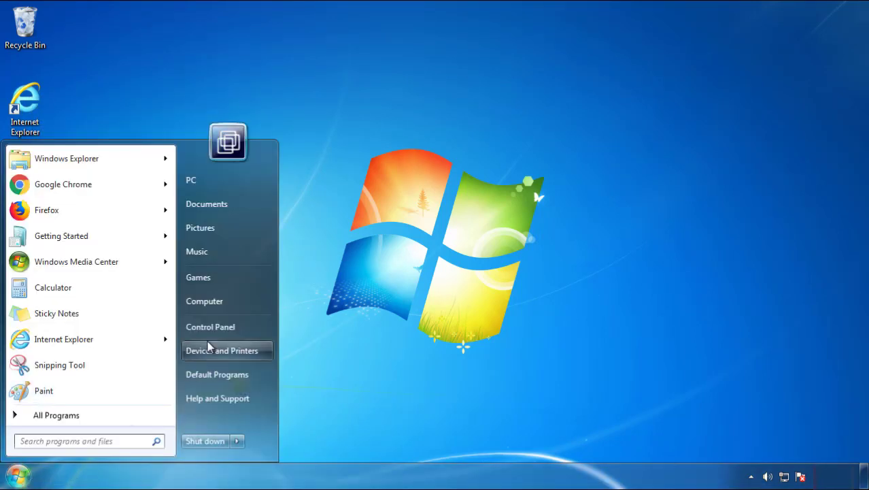
- Open Control Panel's installed programs list sorted by install date, newest first
left_click(218, 326)
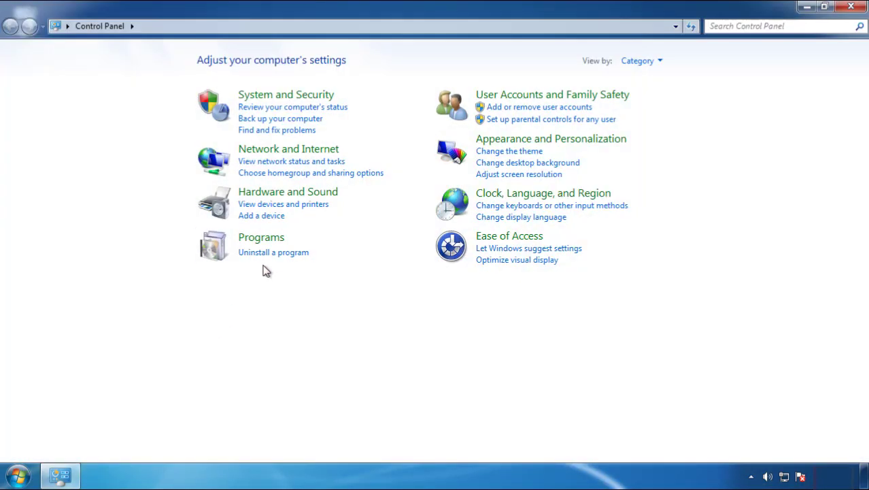
left_click(270, 255)
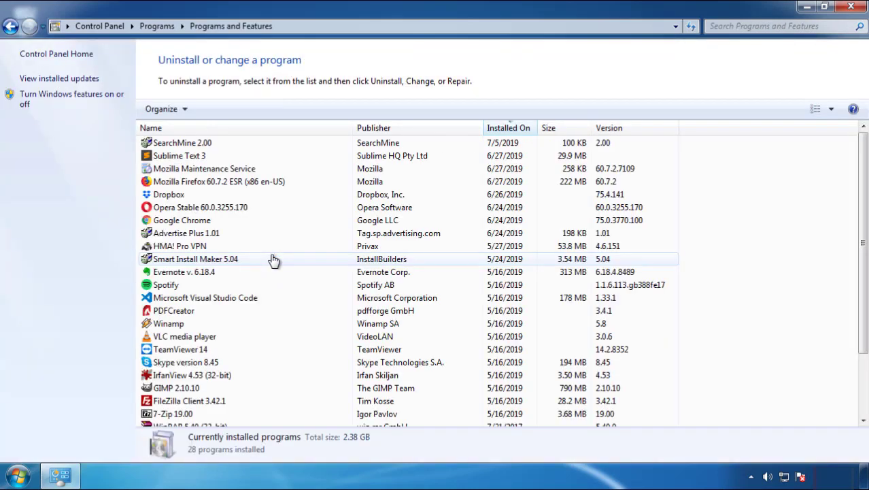
left_click(509, 129)
left_click(507, 131)
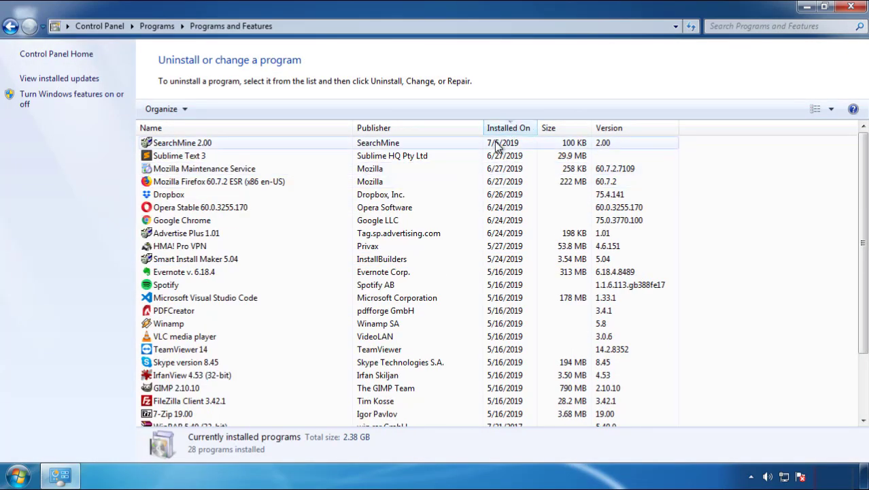
- Uninstall SearchMine 2.00 through its removal wizard and close the programs list
left_click(184, 144)
left_click(216, 109)
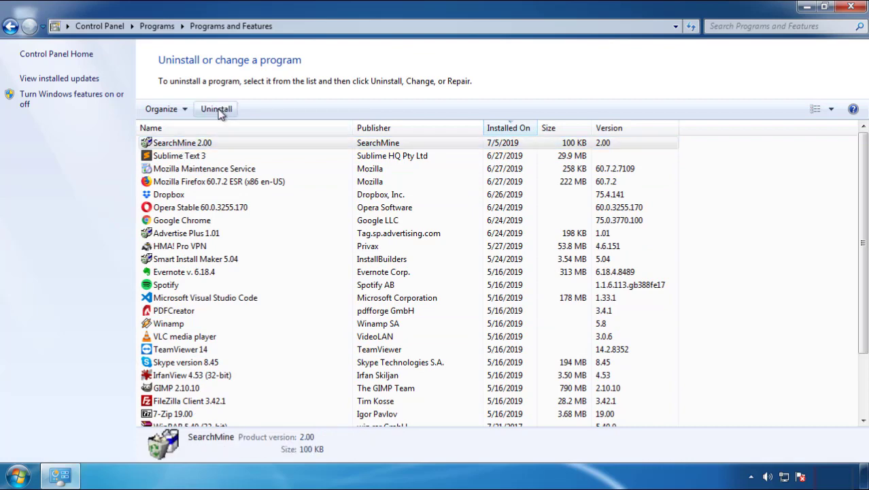
left_click(509, 361)
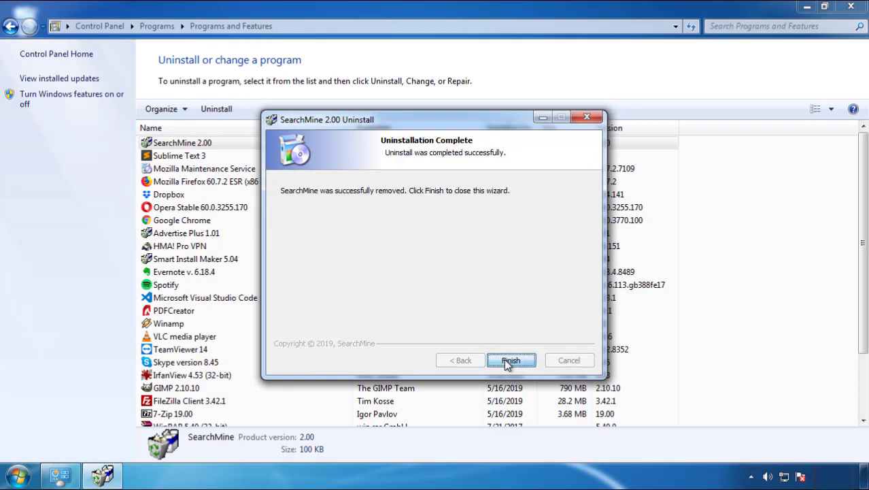
left_click(506, 359)
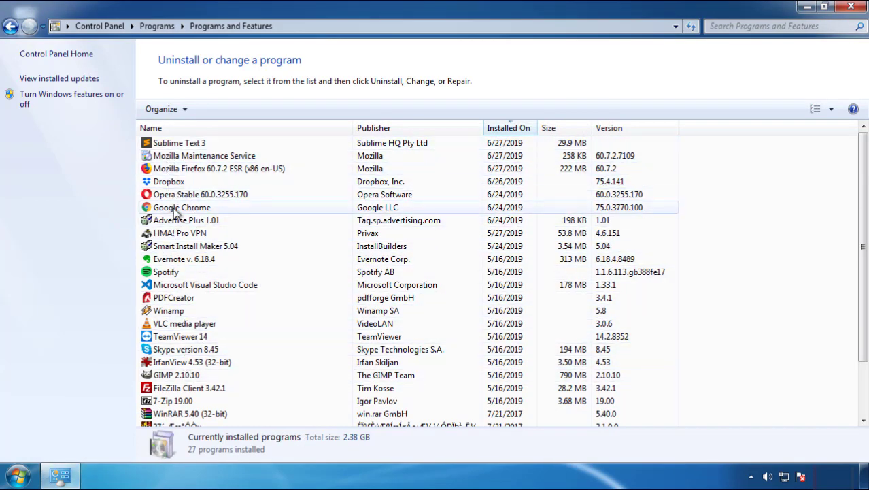
left_click(852, 8)
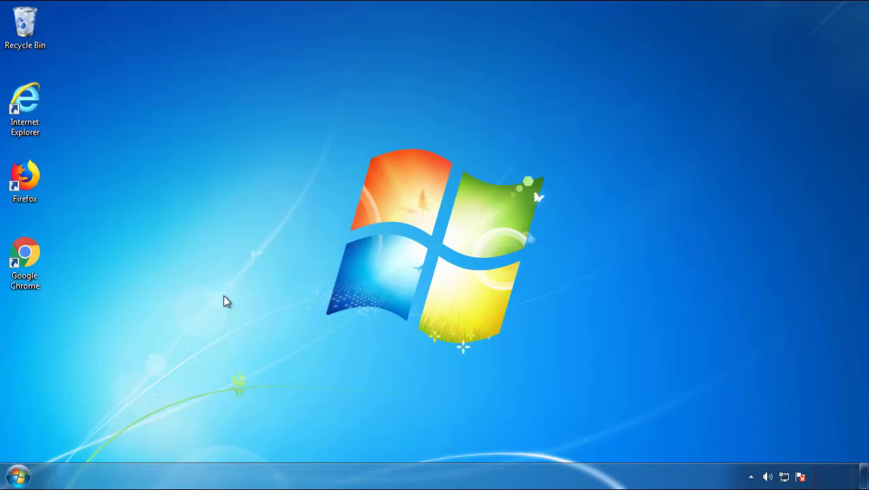
- Restart Windows from the Start menu and pick Safe Mode in Advanced Boot Options
left_click(16, 477)
left_click(236, 442)
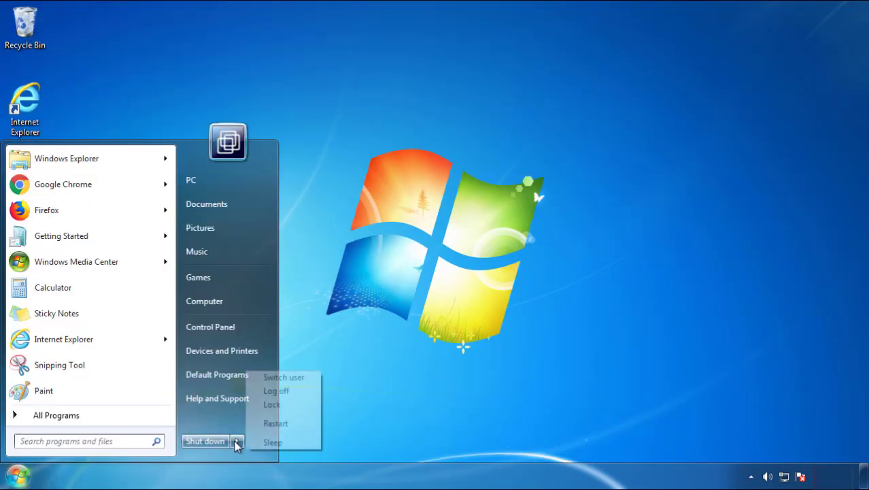
left_click(453, 372)
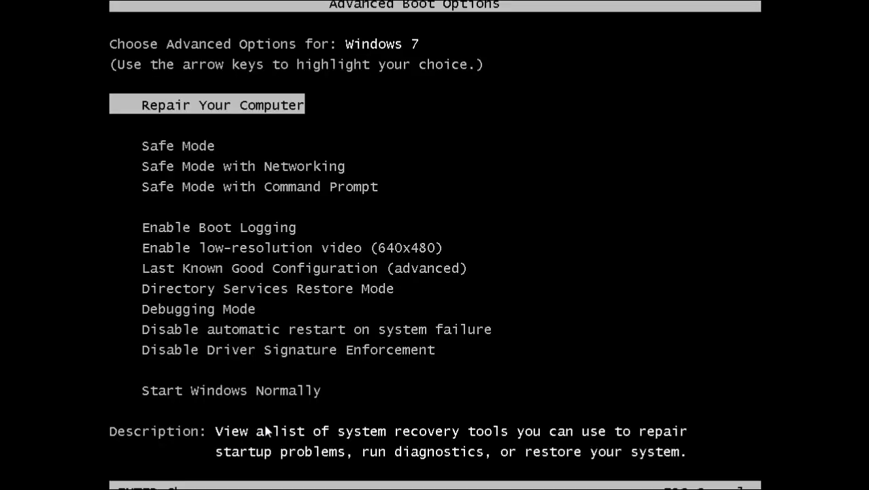
key("Down")
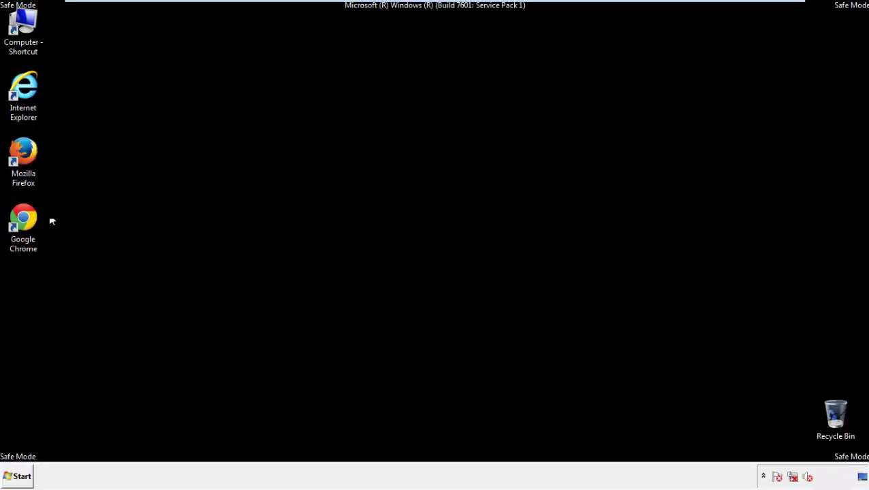
- Launch Firefox, decline the default-browser prompt, and toggle the menu bar off and back on
double_click(31, 159)
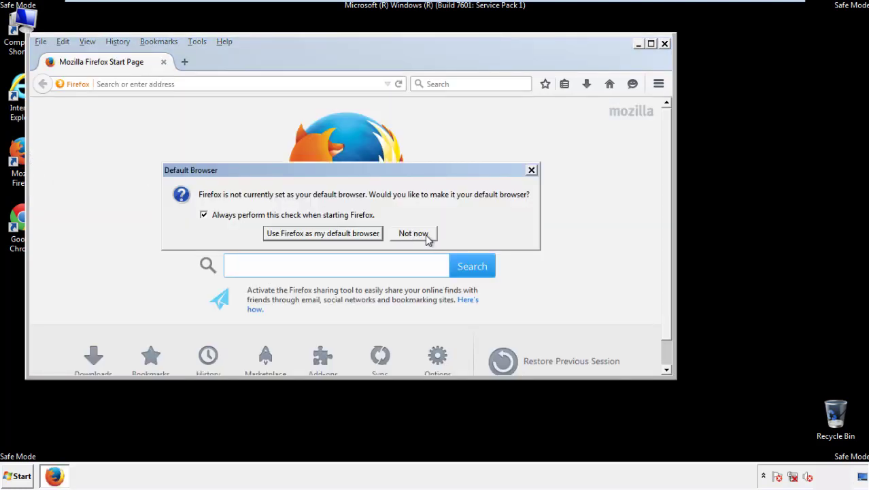
left_click(425, 234)
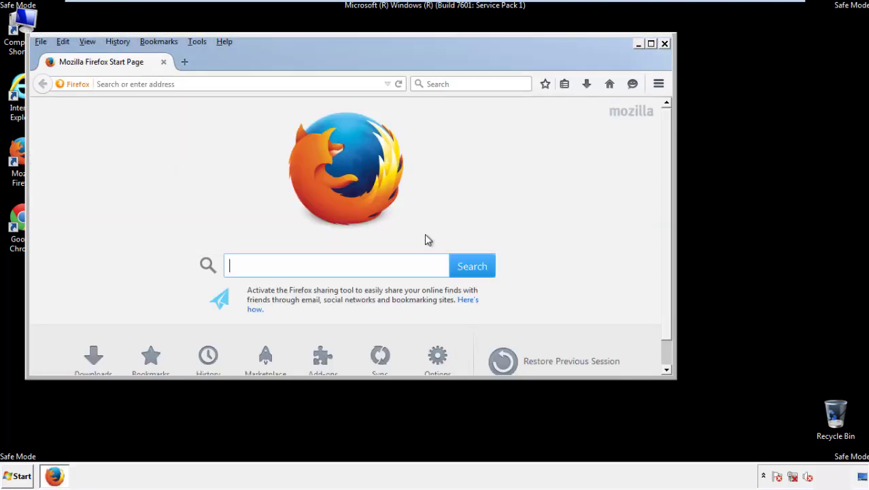
right_click(267, 56)
left_click(292, 102)
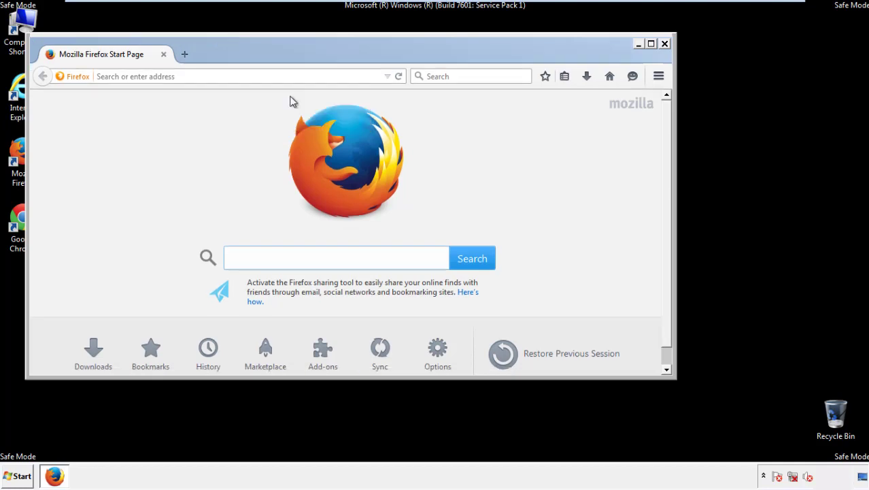
right_click(273, 55)
left_click(284, 105)
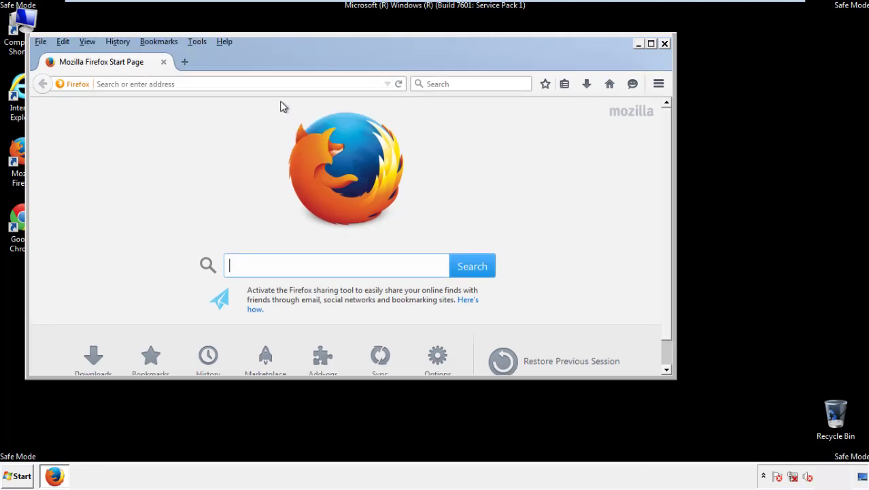
- Clear Firefox's recent history for Everything with all data types checked
left_click(124, 43)
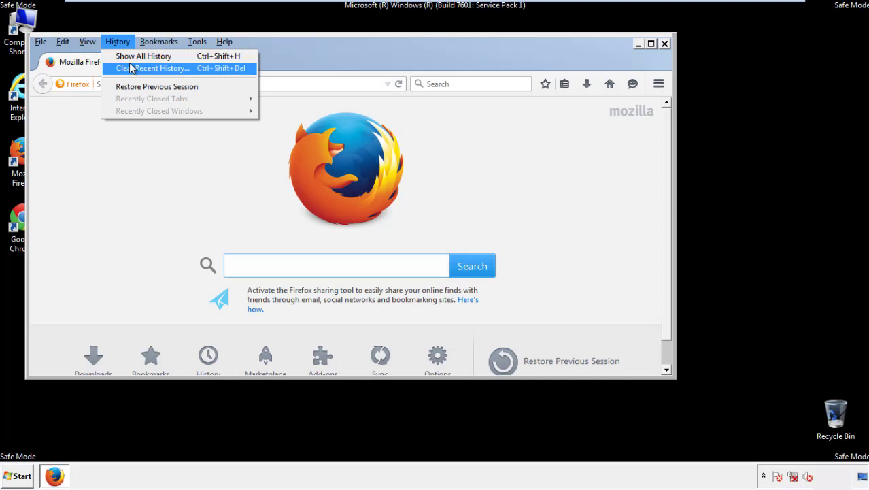
left_click(132, 68)
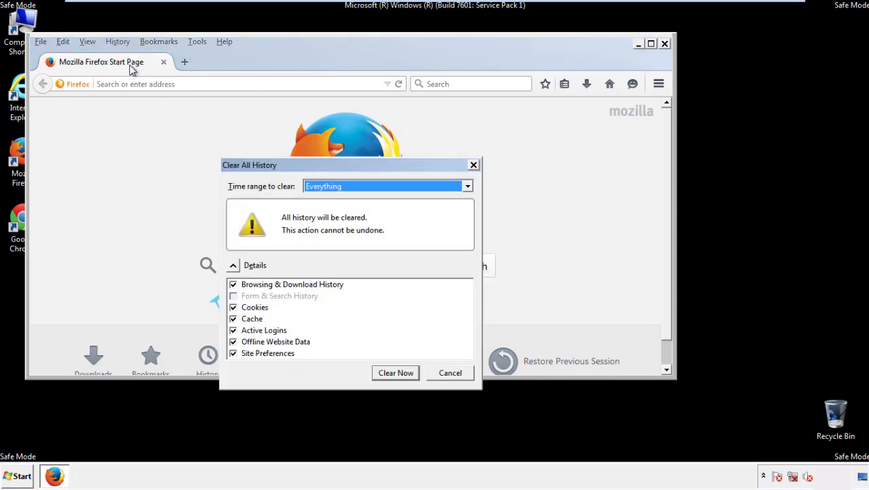
left_click(323, 187)
left_click(325, 255)
left_click(232, 342)
left_click(232, 342)
left_click(233, 353)
left_click(234, 353)
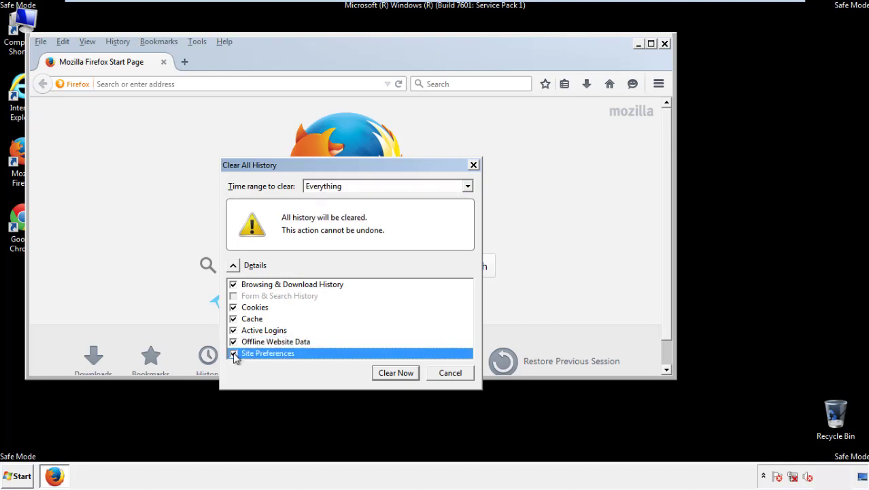
left_click(396, 372)
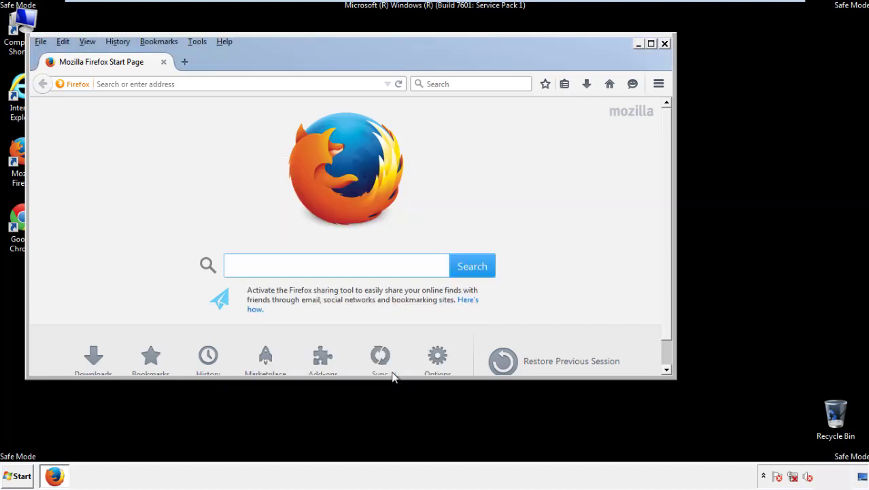
- Refresh Firefox to its defaults from the Troubleshooting Information page
left_click(224, 42)
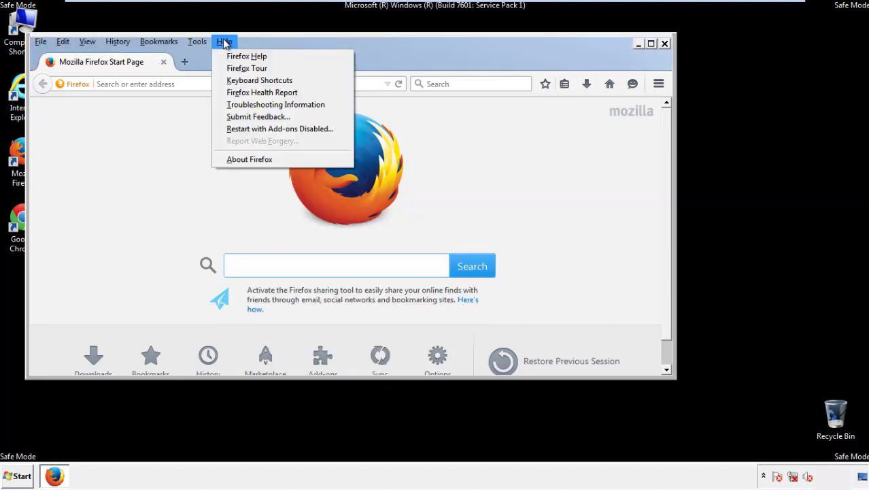
left_click(251, 104)
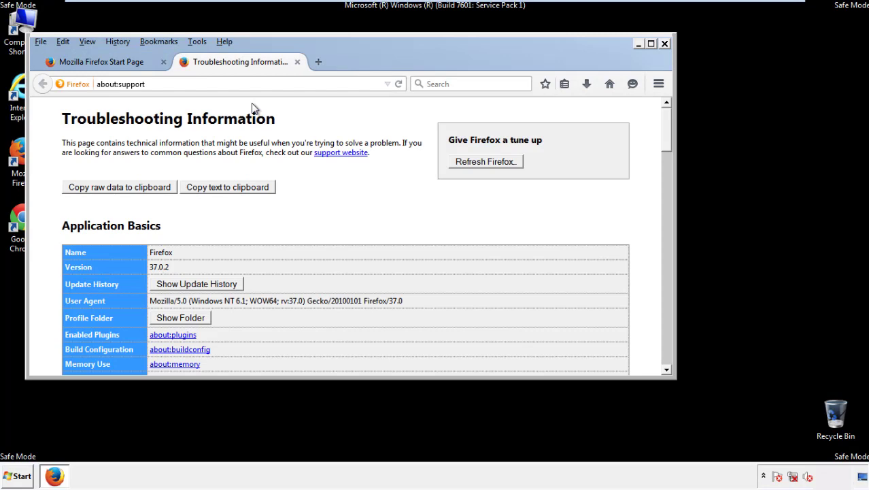
left_click(504, 165)
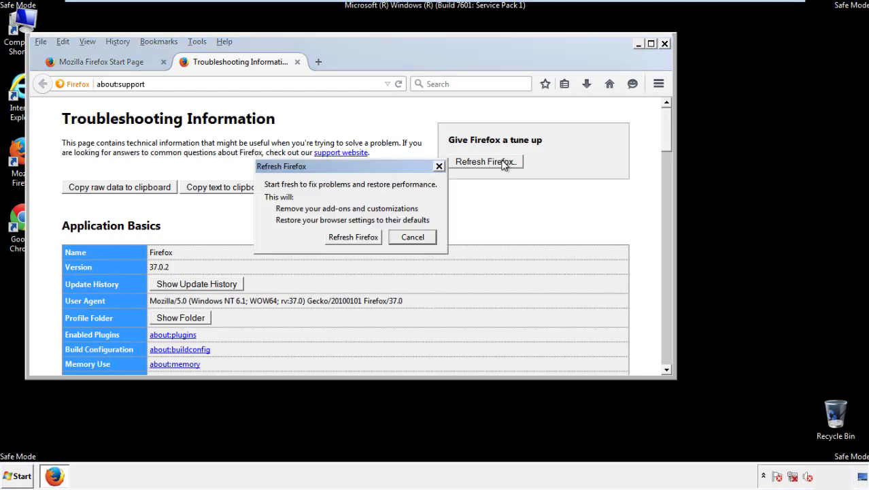
left_click(353, 237)
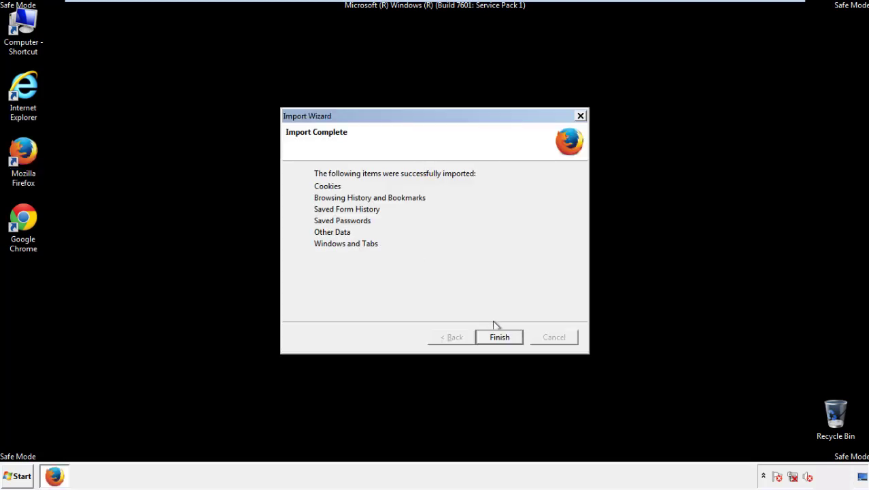
- Finish the profile import, decline the default-browser prompt, close Firefox, and select the Chrome shortcut
left_click(500, 338)
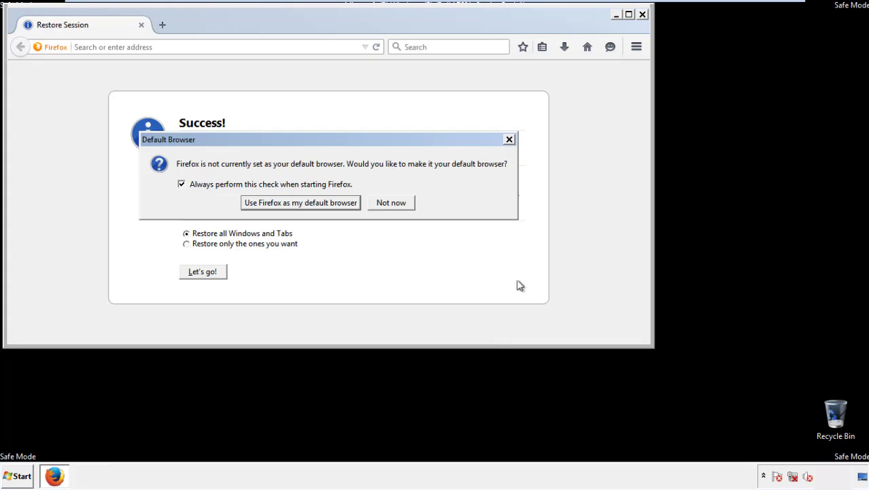
left_click(391, 204)
left_click(642, 14)
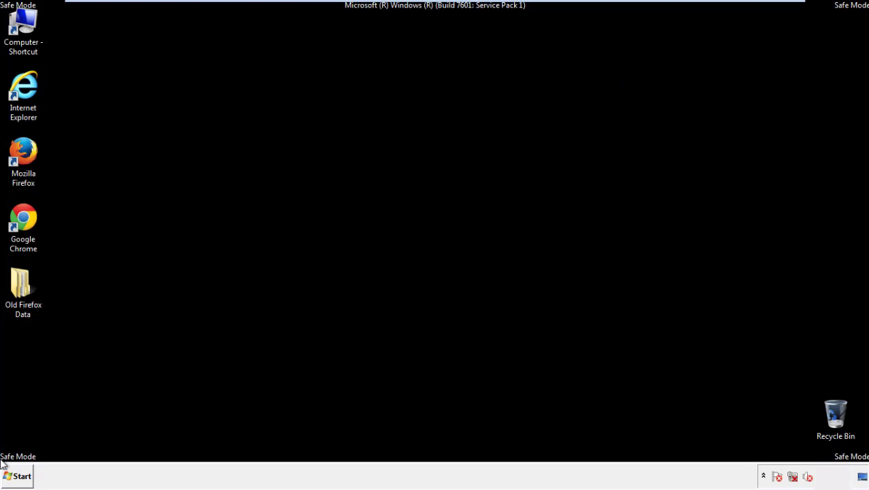
left_click(20, 216)
- Launch Google Chrome and choose Don't ask again on the default-browser infobar
double_click(20, 217)
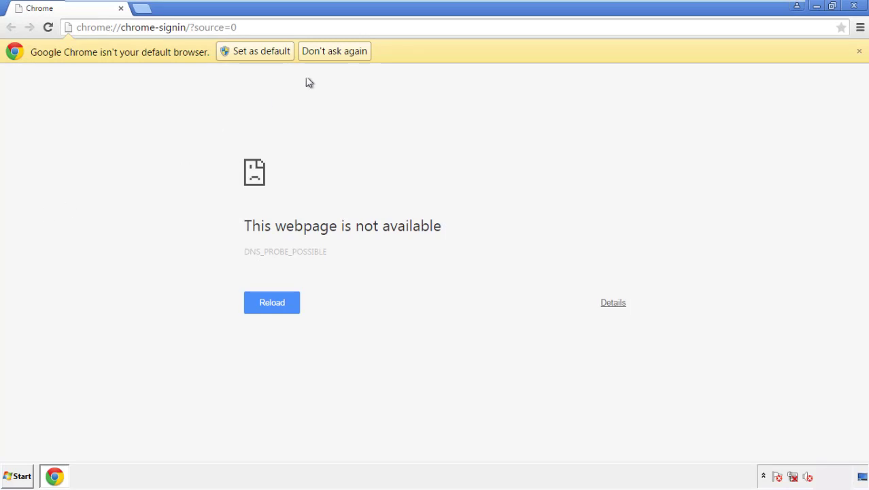
left_click(350, 52)
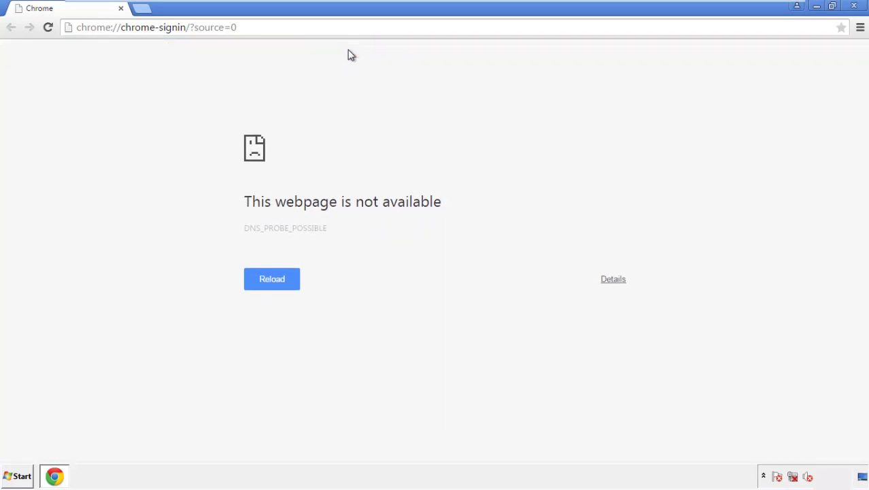
left_click(861, 28)
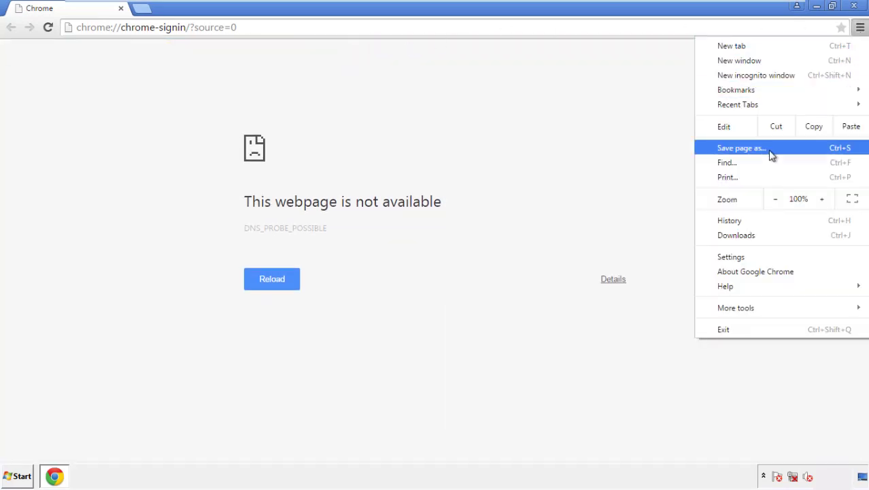
- Clear Chrome browsing data from the beginning of time, including autofill form data
left_click(735, 257)
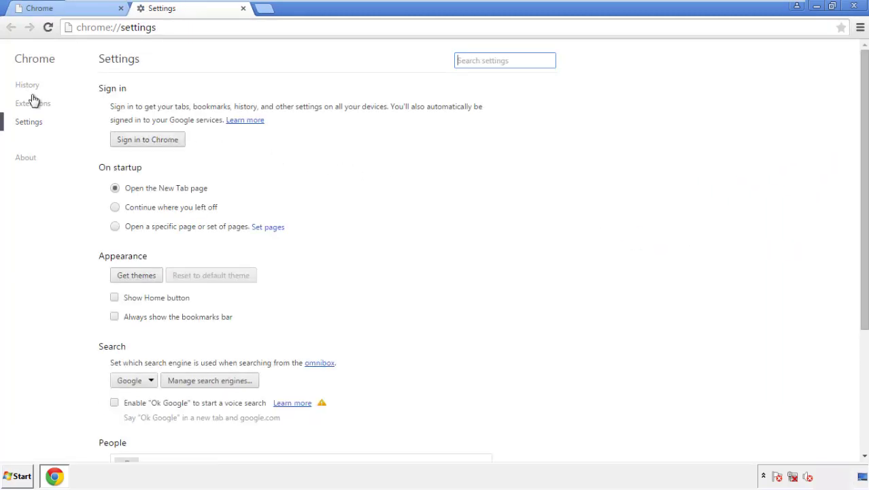
left_click(31, 87)
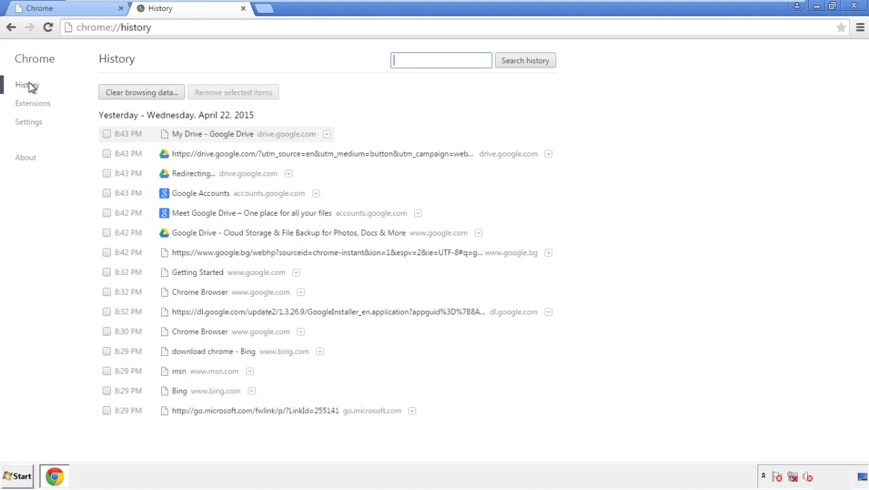
left_click(131, 95)
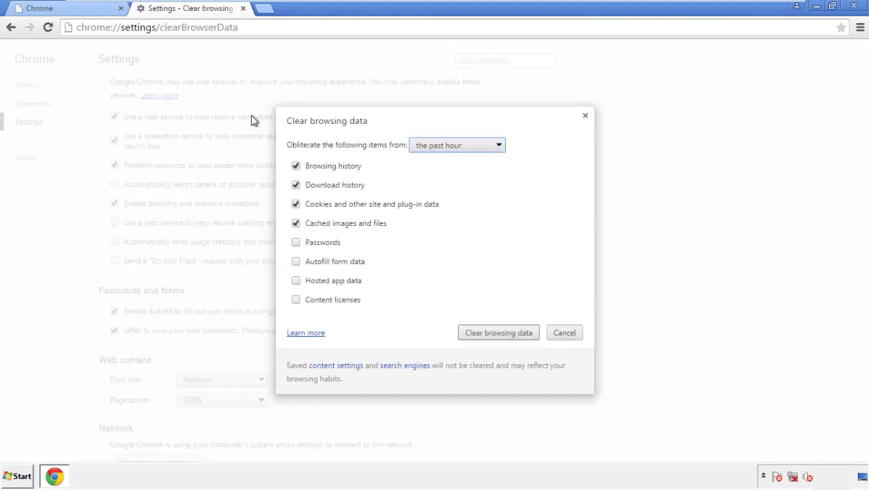
left_click(438, 147)
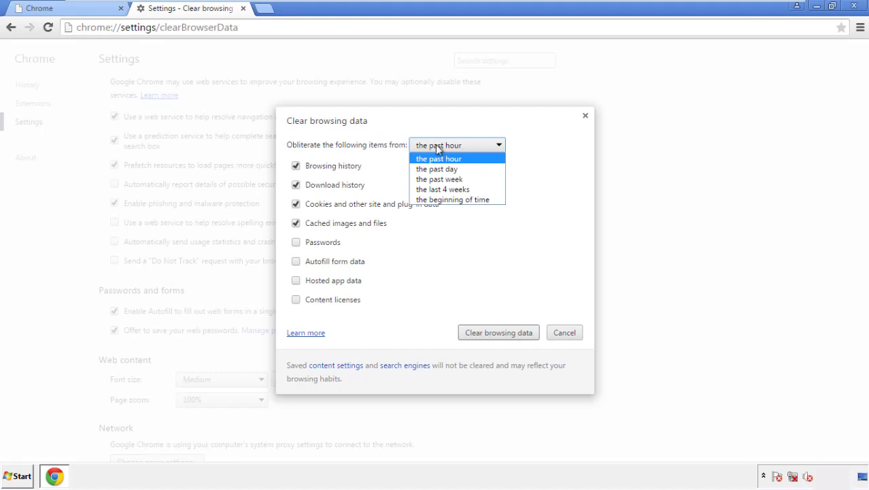
left_click(435, 202)
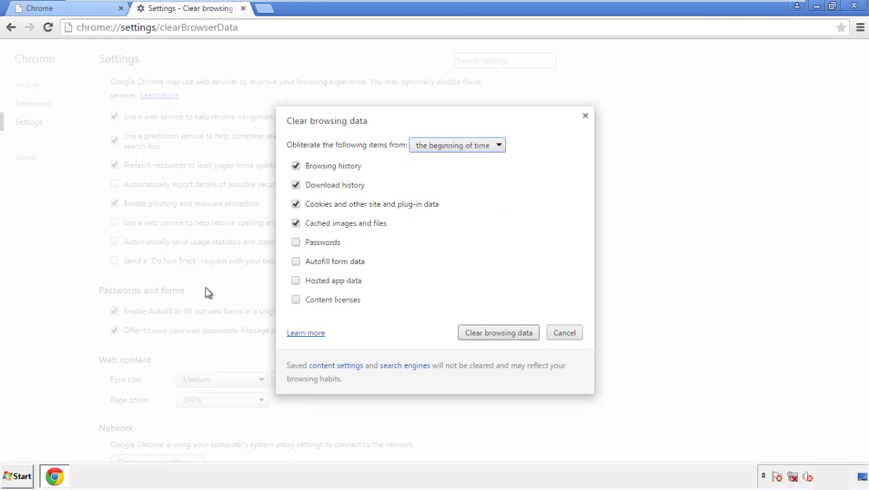
left_click(299, 263)
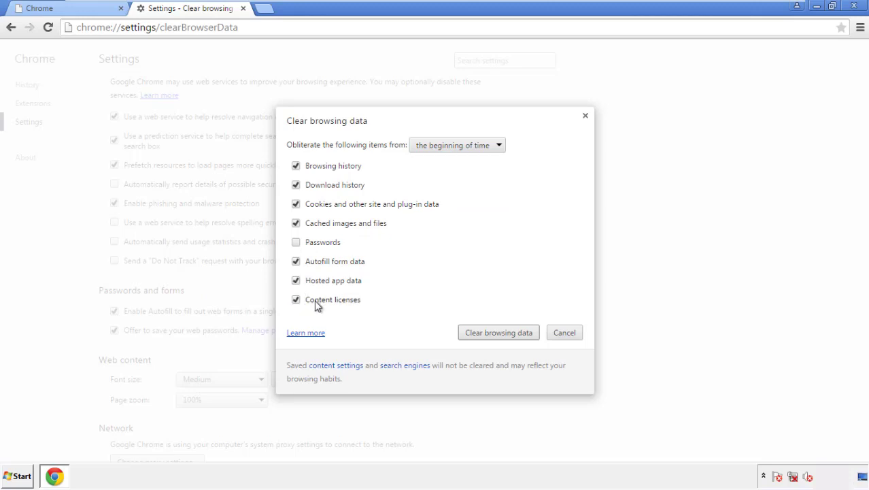
left_click(487, 334)
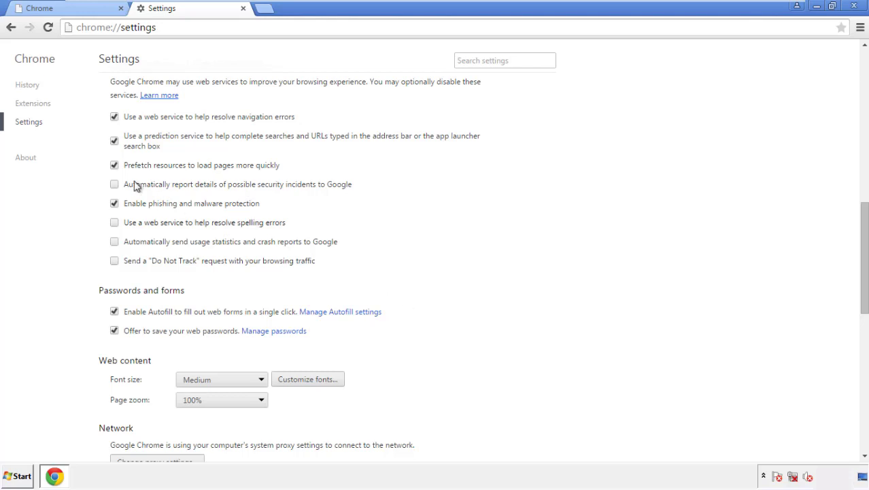
- Reset Chrome settings to their original defaults and close the browser
left_click_drag(864, 216, 854, 379)
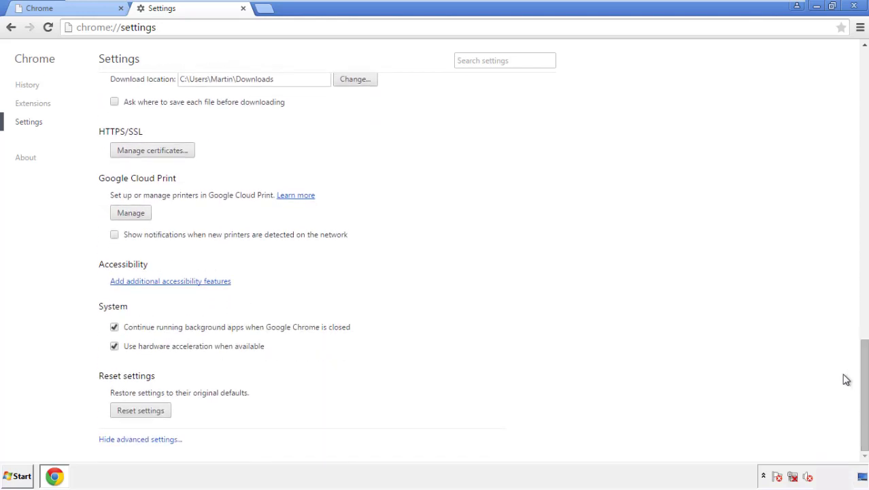
left_click(163, 413)
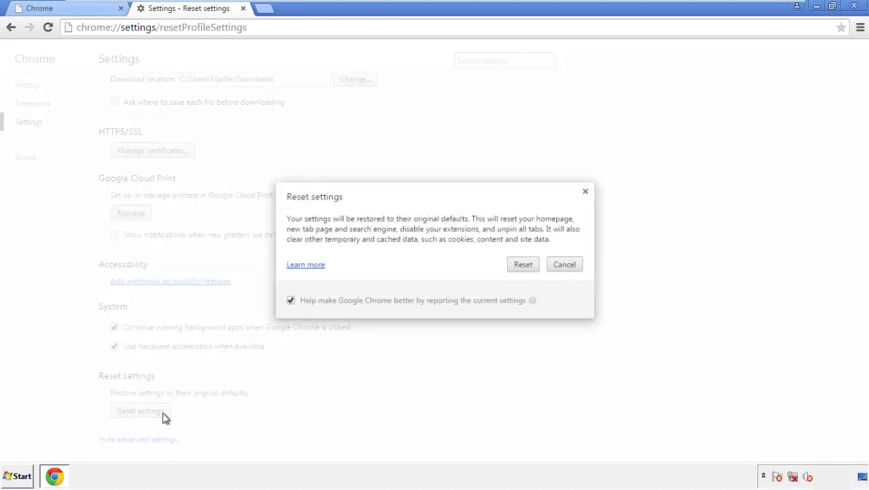
left_click(523, 264)
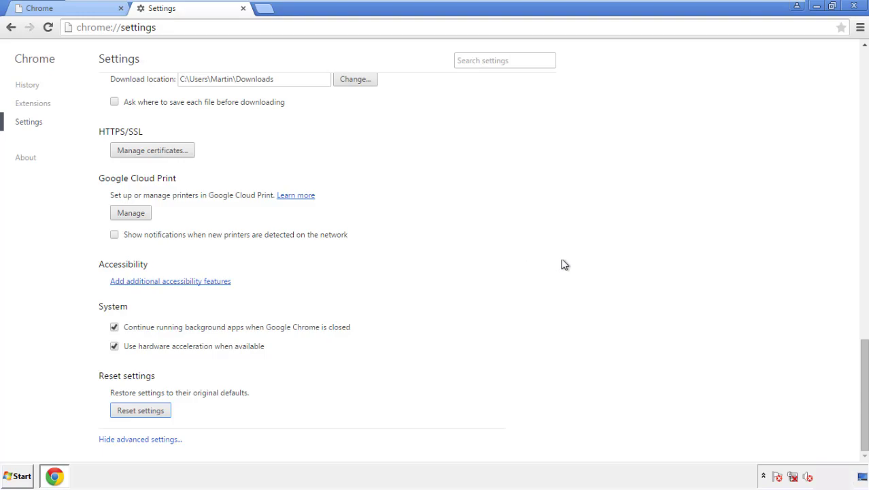
left_click(854, 5)
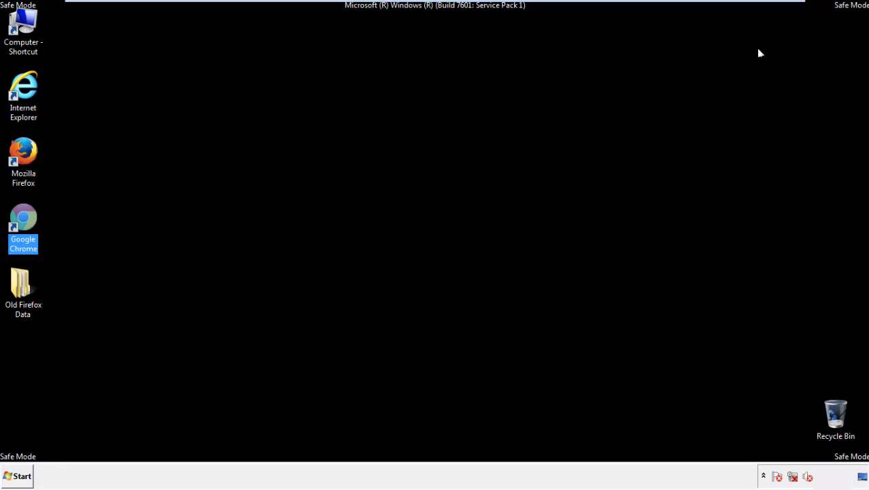
left_click(468, 220)
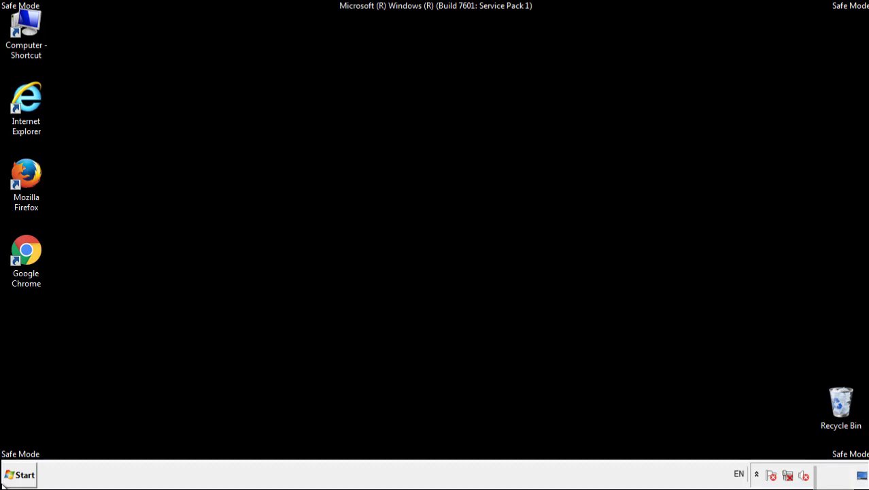
- Launch Firefox, remove Search Mine in the Add-ons Manager, and close Firefox
double_click(33, 170)
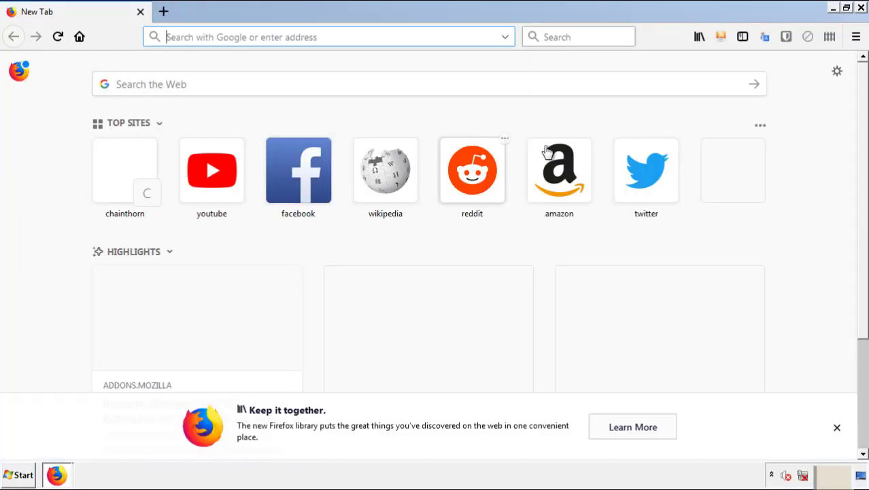
left_click(856, 37)
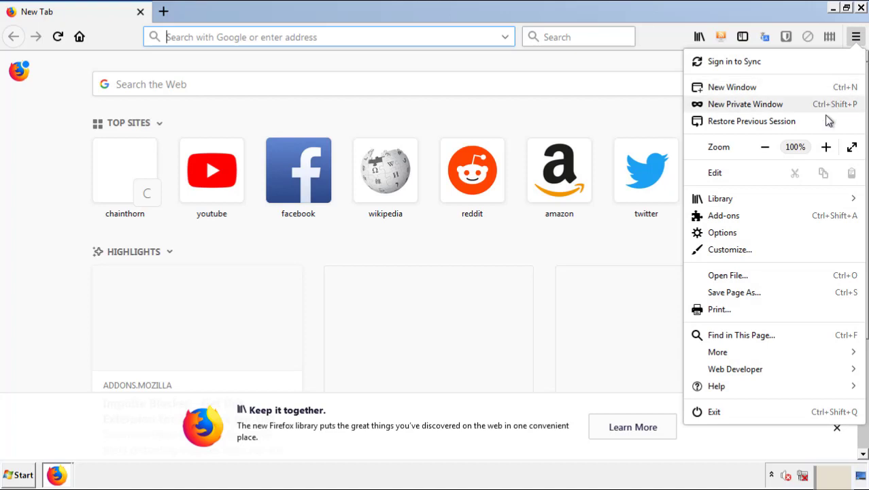
left_click(724, 216)
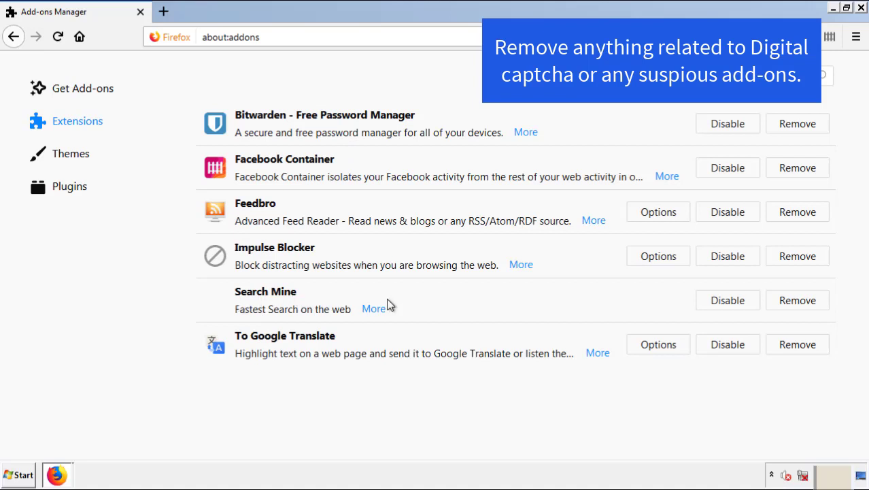
left_click(793, 304)
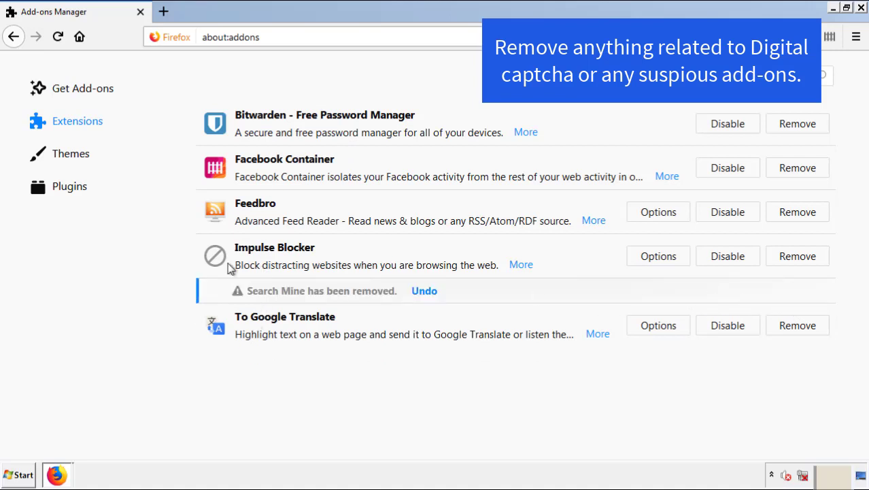
left_click(862, 8)
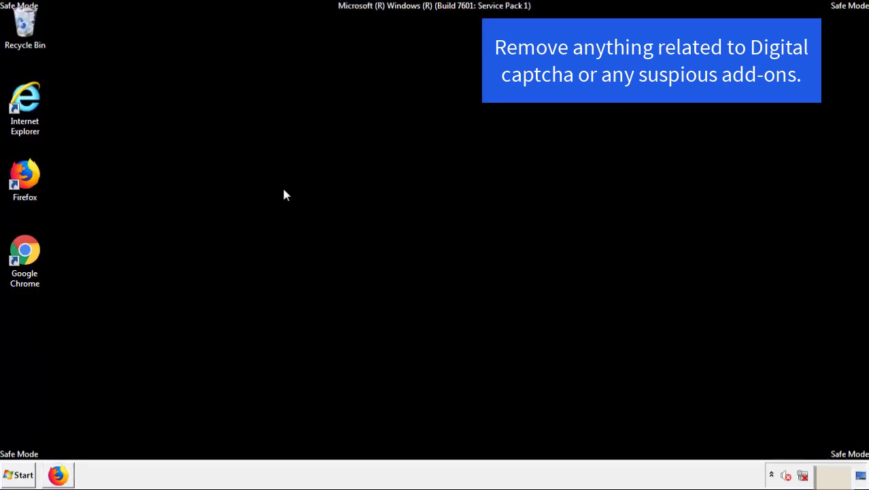
- Launch Chrome and remove Search Mine from the Extensions page, confirming the removal
double_click(24, 265)
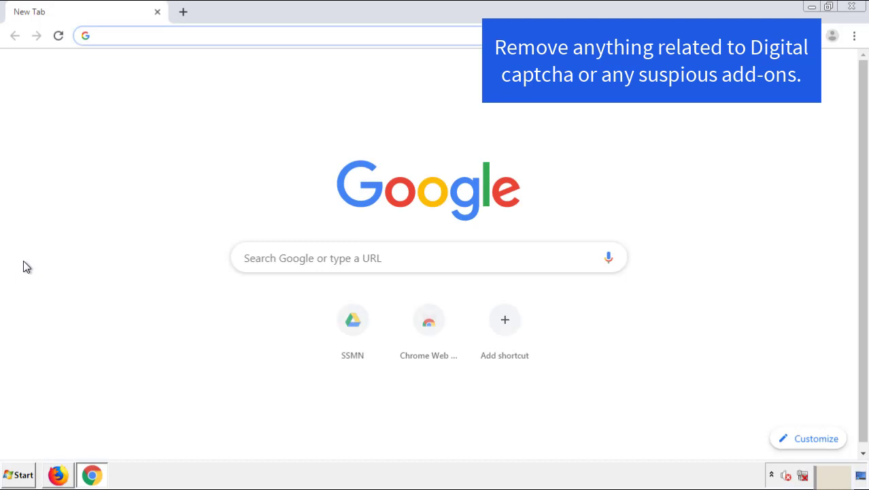
left_click(855, 36)
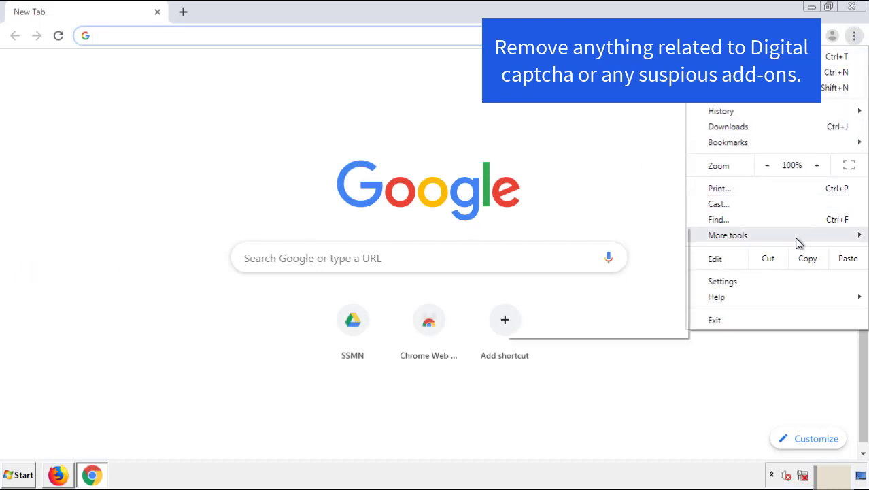
mouse_move(779, 237)
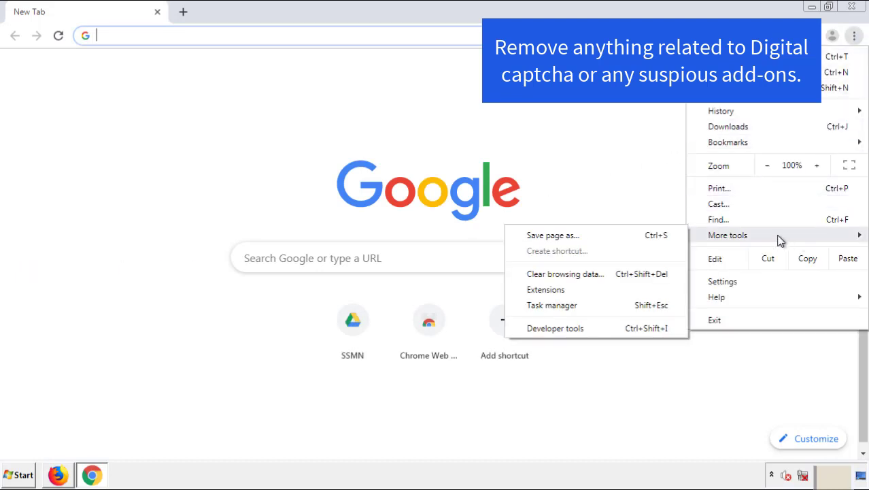
left_click(552, 289)
scroll(244, 227, "down", 6)
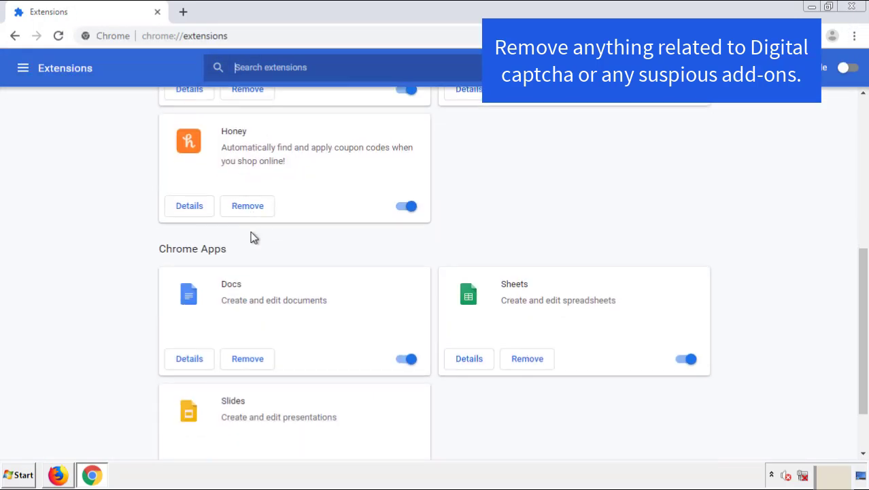
scroll(330, 249, "up", 6)
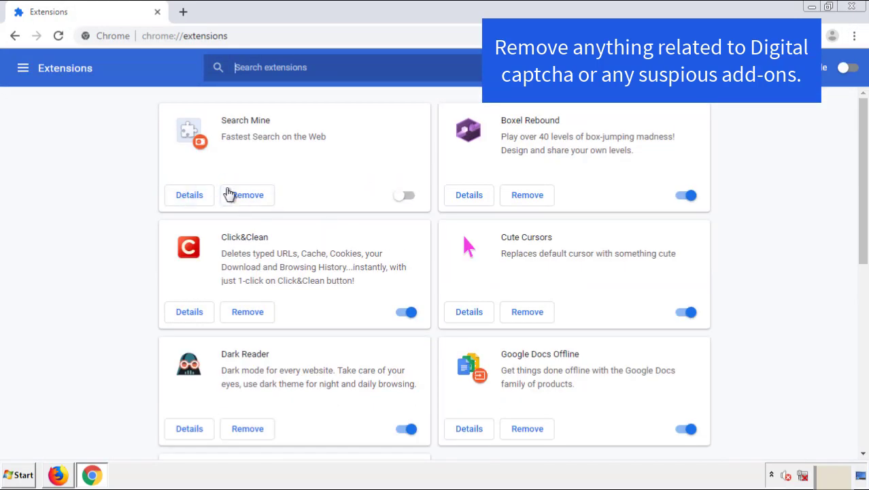
left_click(246, 198)
left_click(485, 115)
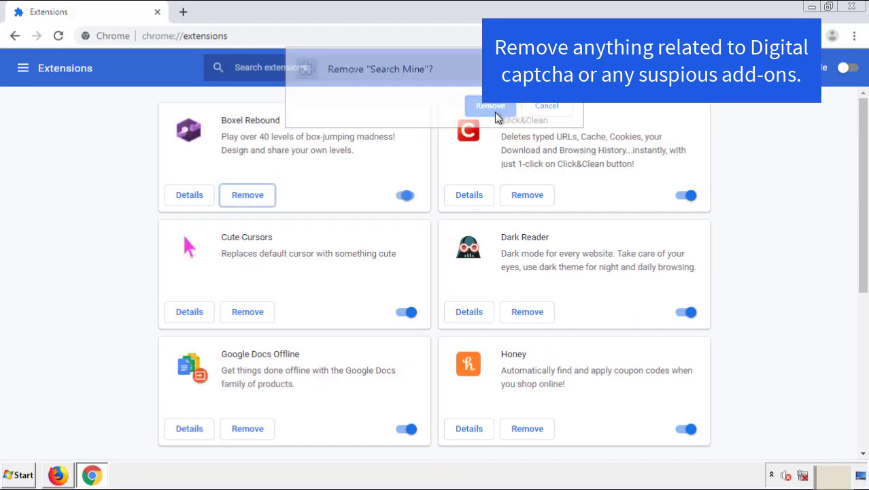
- Close the Chrome window, then restart Windows via the Start menu's Shut down arrow
left_click(859, 11)
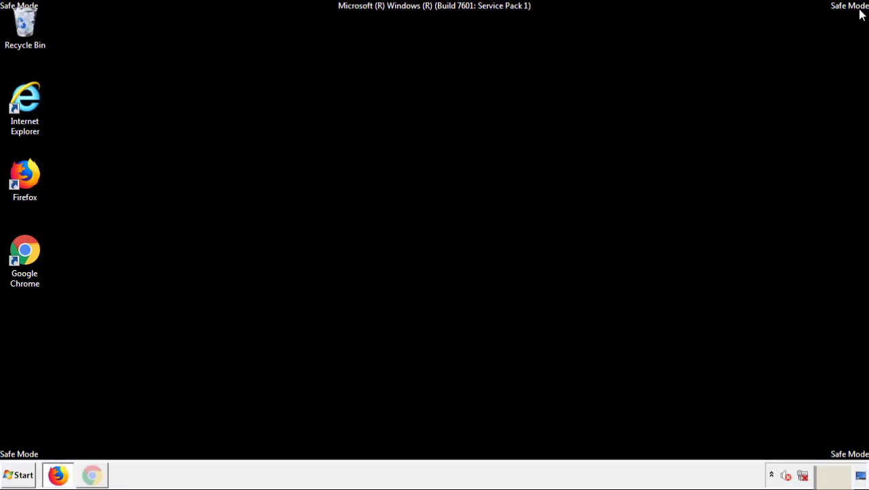
left_click(23, 476)
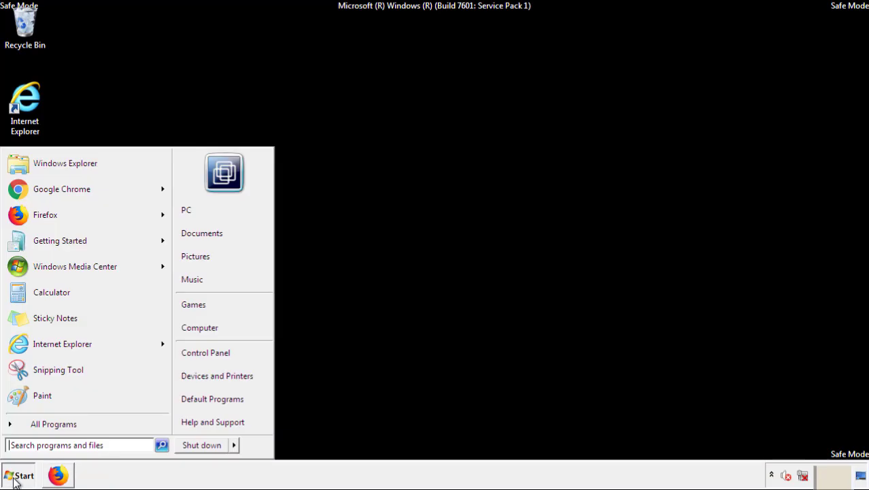
left_click(234, 446)
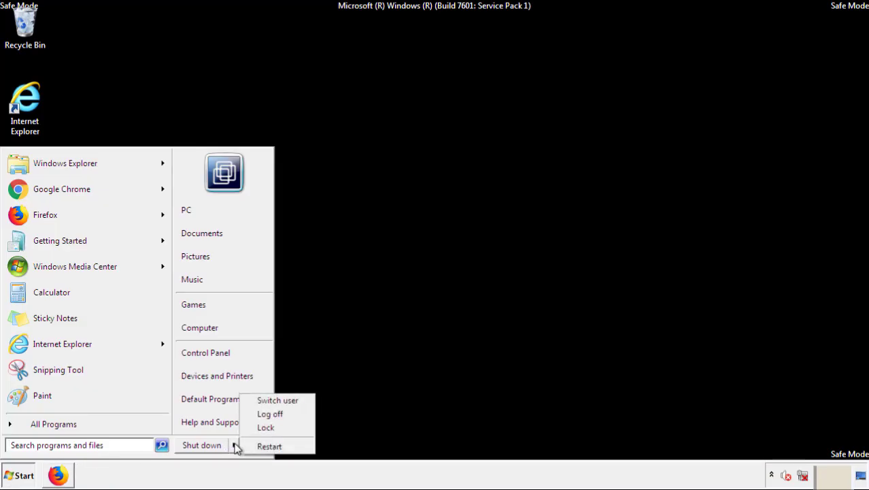
left_click(270, 446)
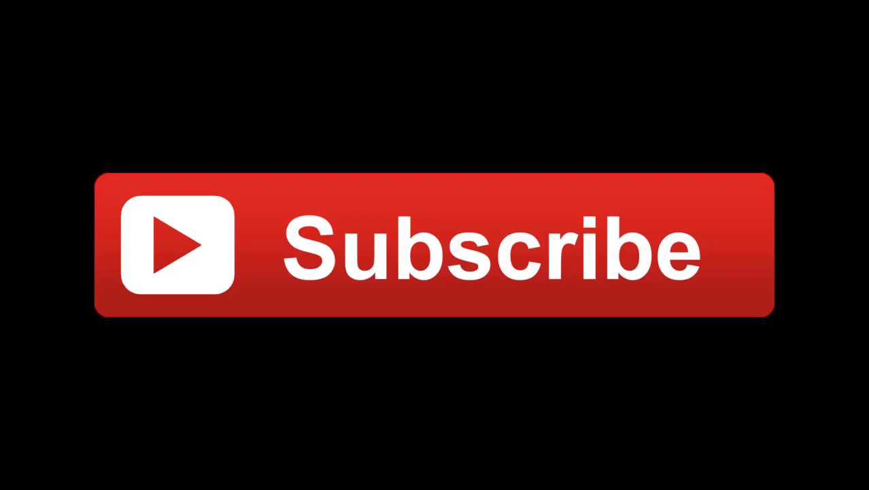